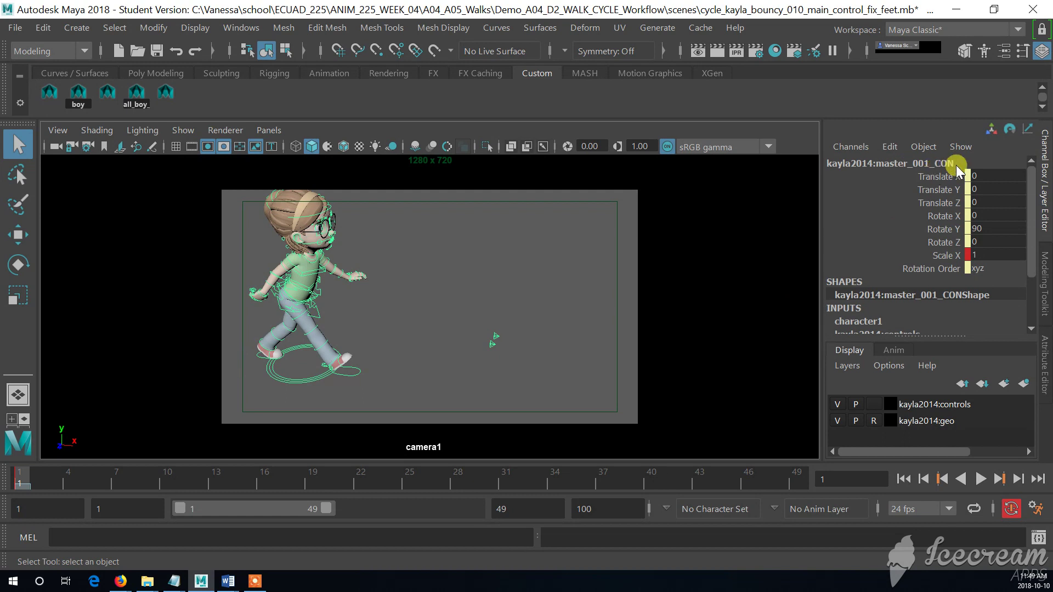
Step: Show the Graph Editor beneath the camera view and isolate the master control's Translate X curve
{"action": "left_click_drag", "start_coordinate": [366, 402], "coordinate": [367, 371], "text": "alt"}
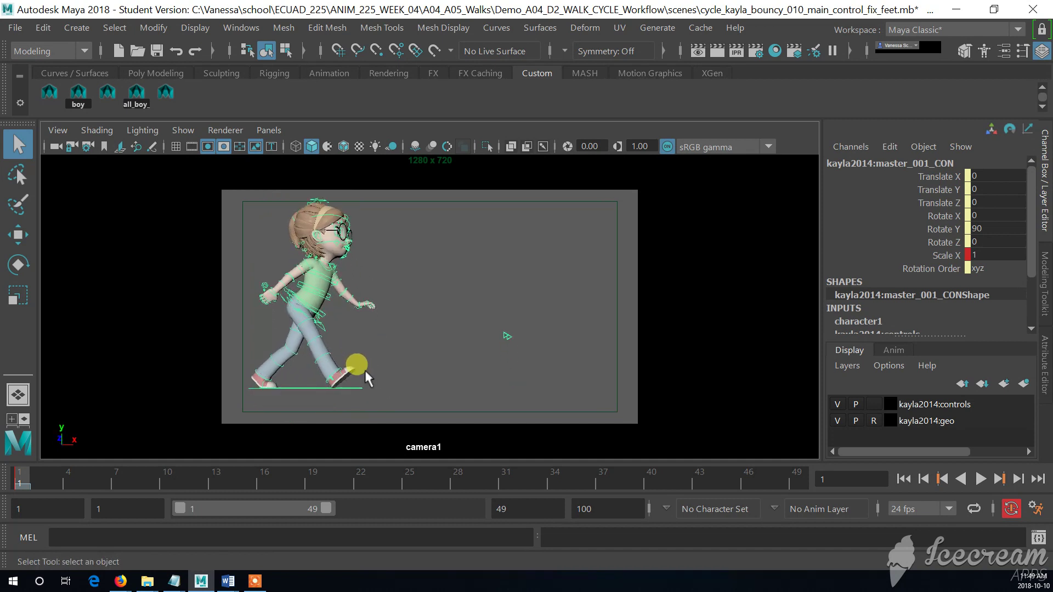
{"action": "mouse_move", "coordinate": [21, 483]}
{"action": "left_mouse_down"}
{"action": "mouse_move", "coordinate": [248, 485]}
{"action": "mouse_move", "coordinate": [136, 475]}
{"action": "mouse_move", "coordinate": [19, 483]}
{"action": "mouse_move", "coordinate": [104, 467]}
{"action": "mouse_move", "coordinate": [209, 480]}
{"action": "mouse_move", "coordinate": [306, 473]}
{"action": "mouse_move", "coordinate": [20, 482]}
{"action": "mouse_move", "coordinate": [82, 470]}
{"action": "mouse_move", "coordinate": [252, 475]}
{"action": "mouse_move", "coordinate": [453, 499]}
{"action": "mouse_move", "coordinate": [24, 476]}
{"action": "mouse_move", "coordinate": [73, 464]}
{"action": "mouse_move", "coordinate": [242, 477]}
{"action": "mouse_move", "coordinate": [104, 475]}
{"action": "mouse_move", "coordinate": [64, 456]}
{"action": "mouse_move", "coordinate": [176, 460]}
{"action": "mouse_move", "coordinate": [374, 483]}
{"action": "mouse_move", "coordinate": [19, 478]}
{"action": "left_mouse_up"}
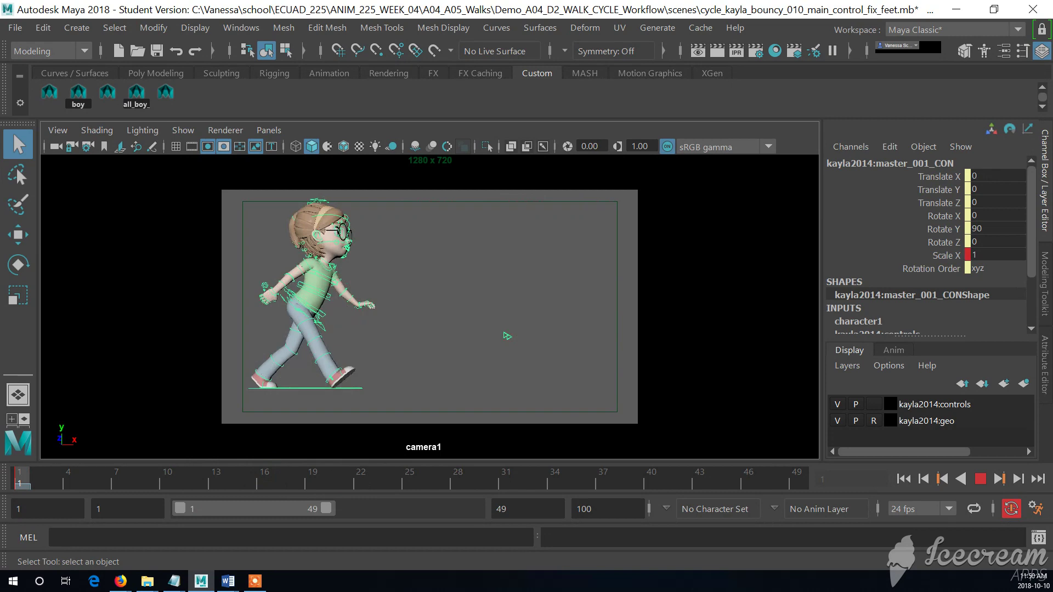
{"action": "left_click", "coordinate": [400, 389]}
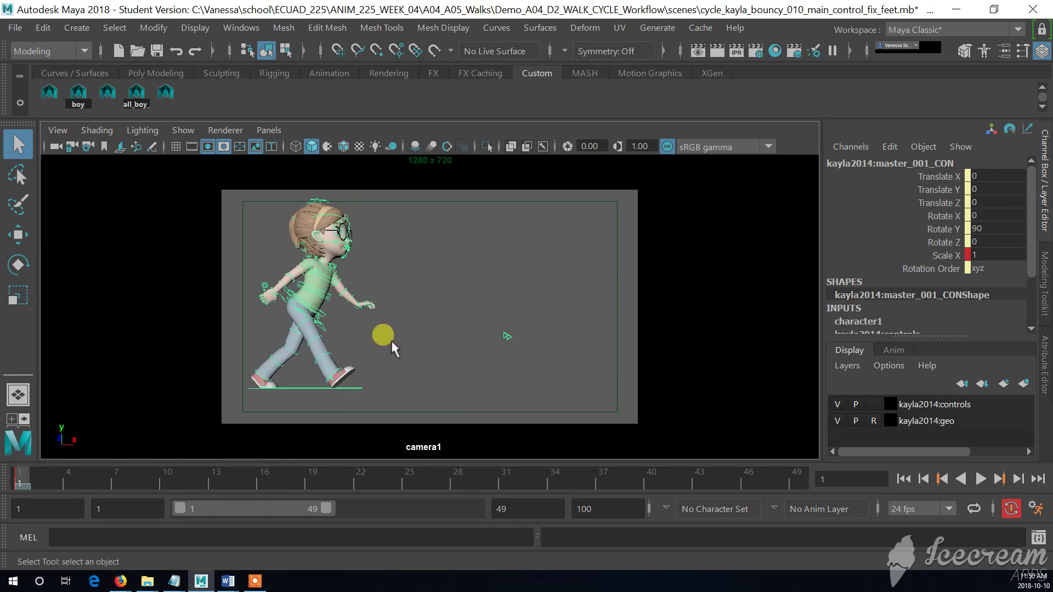
{"action": "key", "text": "space"}
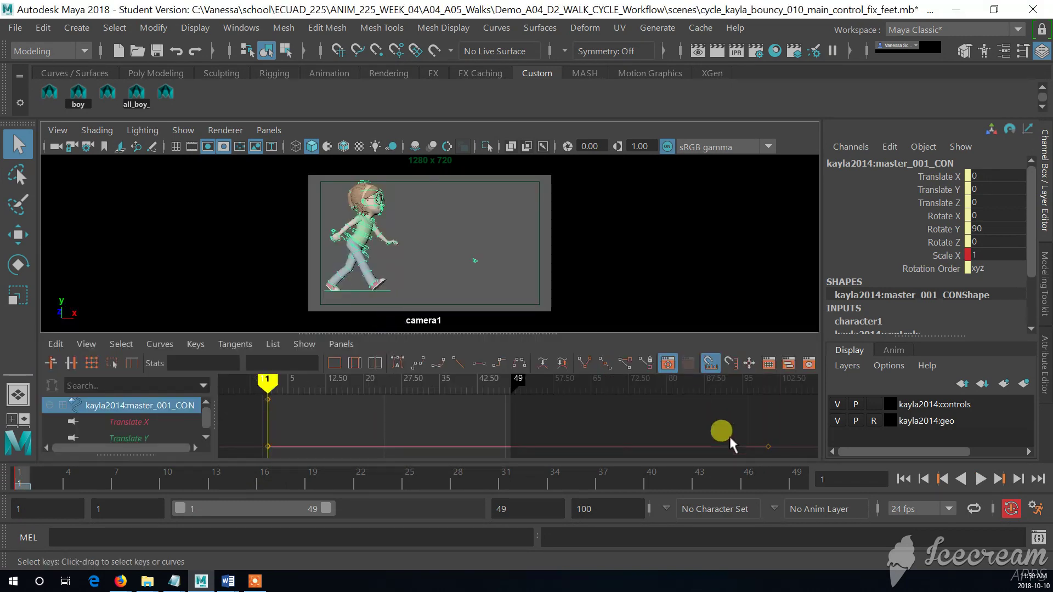
{"action": "left_click", "coordinate": [135, 421]}
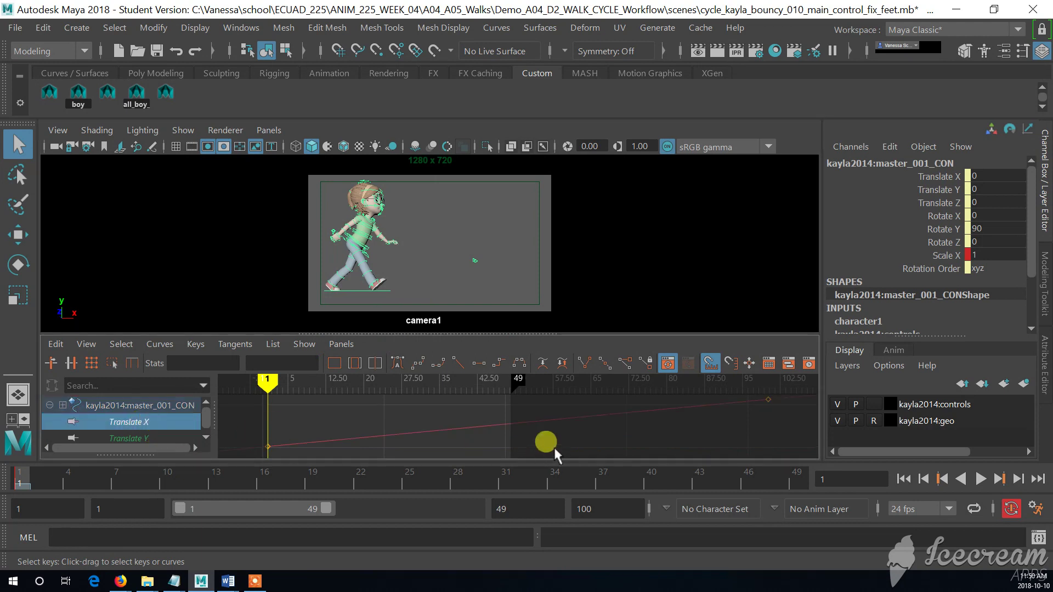
Step: Enlarge the Graph Editor and display its curves in Absolute View
{"action": "left_click_drag", "start_coordinate": [461, 334], "coordinate": [456, 241]}
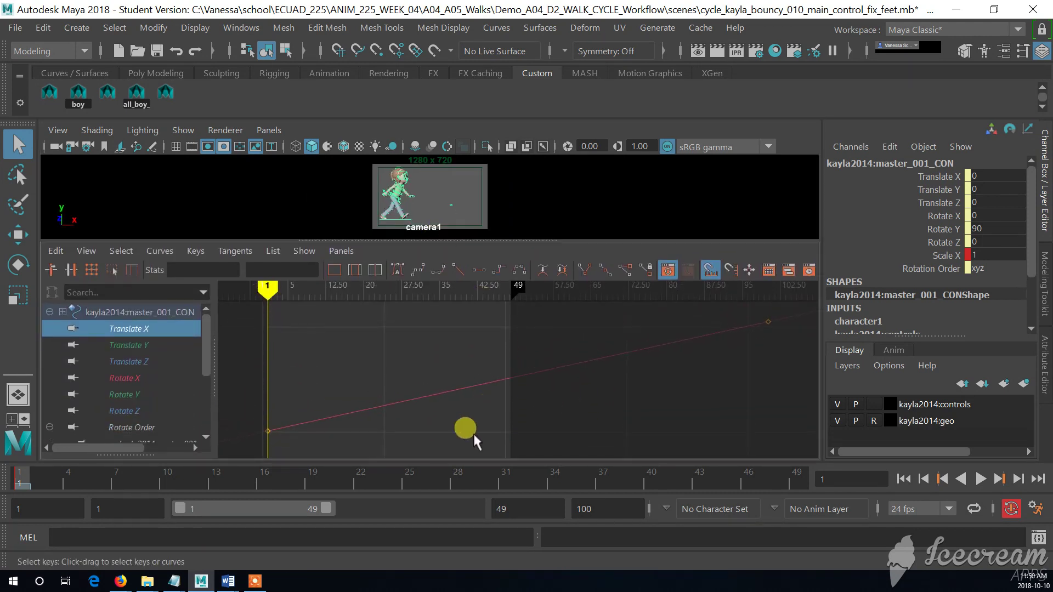
{"action": "left_click", "coordinate": [77, 250]}
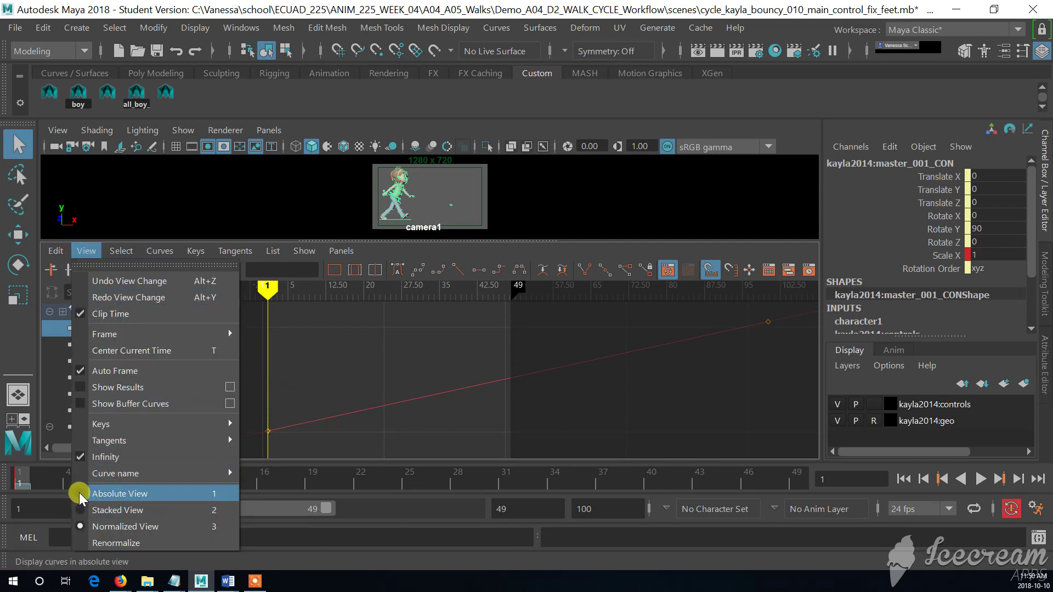
{"action": "left_click", "coordinate": [80, 495]}
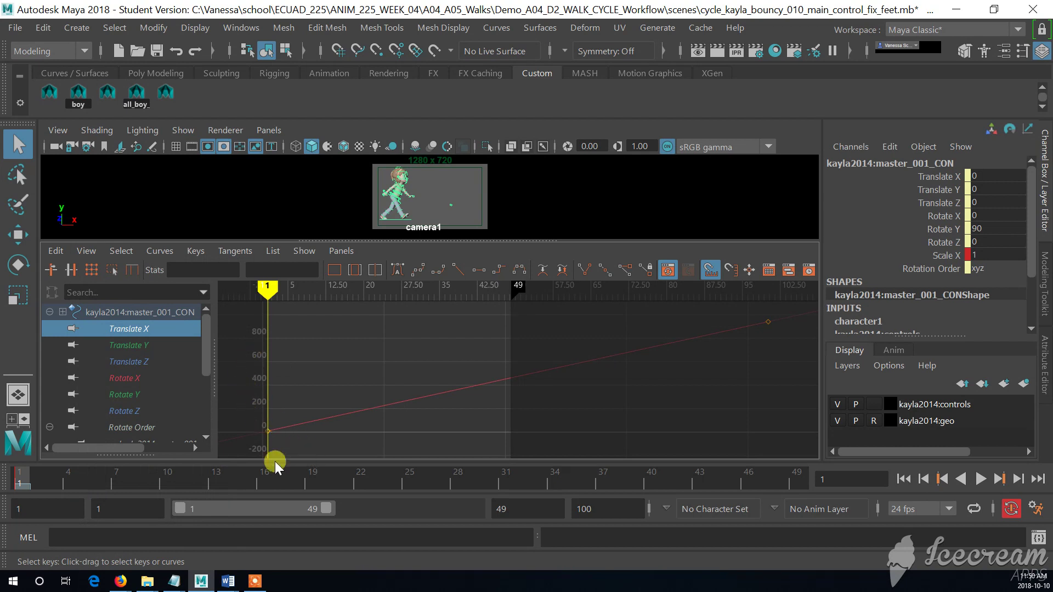
Step: Extend the playback range to frame 100 and scrub the walk to frame 33 and back to frame 1
{"action": "left_click", "coordinate": [31, 481]}
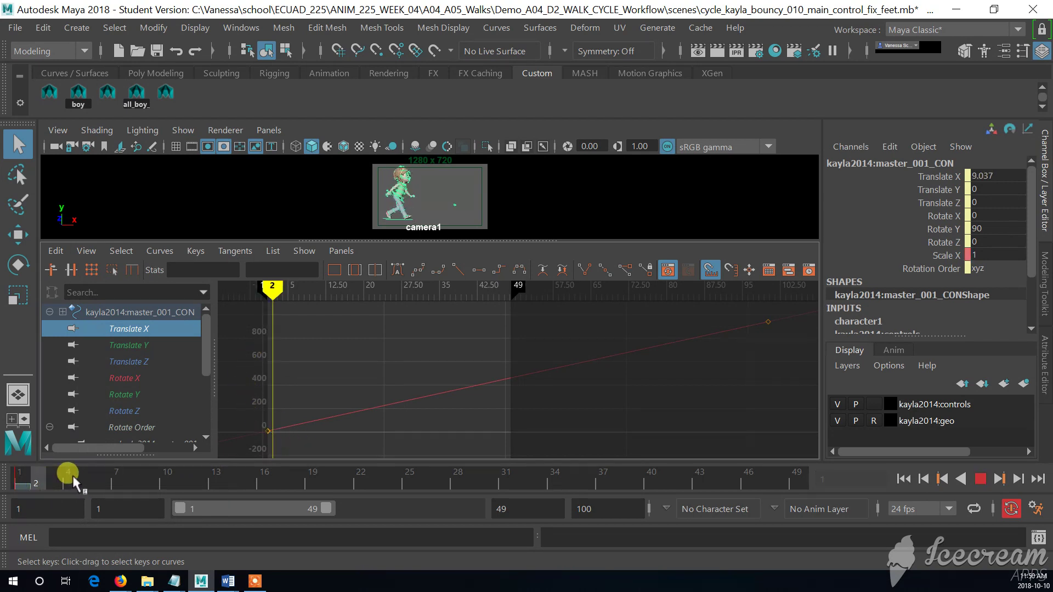
{"action": "key", "text": "Escape"}
{"action": "left_click_drag", "start_coordinate": [334, 509], "coordinate": [502, 511]}
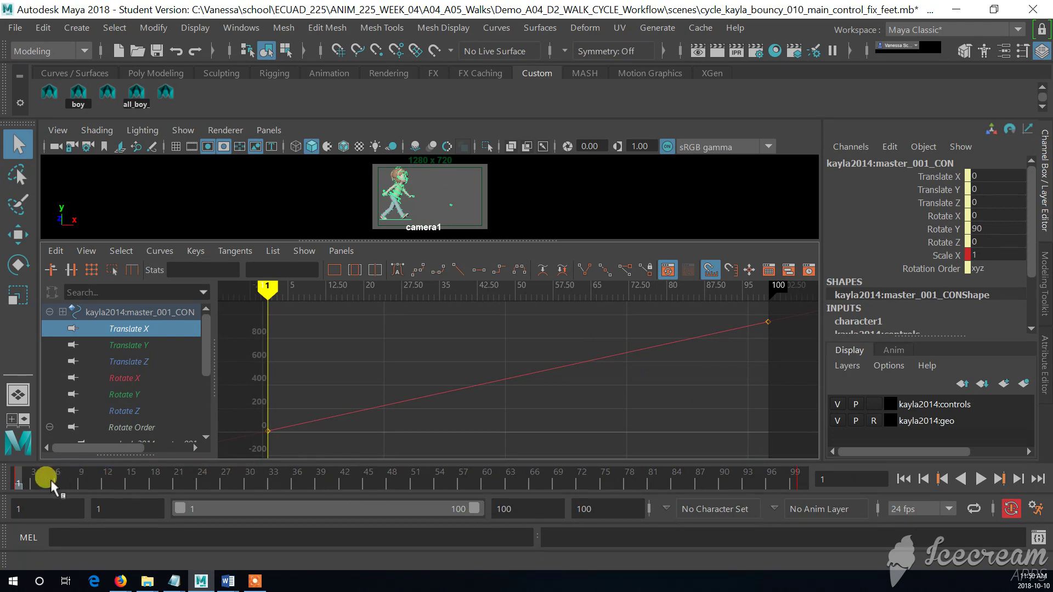
{"action": "mouse_move", "coordinate": [78, 477]}
{"action": "left_mouse_down"}
{"action": "mouse_move", "coordinate": [284, 479]}
{"action": "mouse_move", "coordinate": [272, 482]}
{"action": "left_mouse_up"}
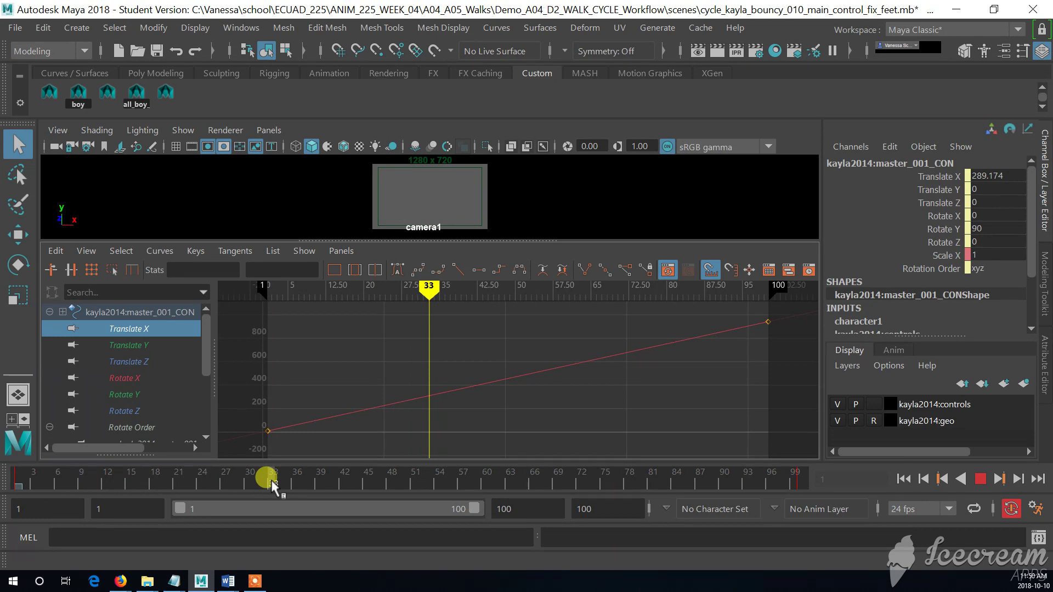
{"action": "mouse_move", "coordinate": [273, 481]}
{"action": "left_mouse_down"}
{"action": "mouse_move", "coordinate": [289, 481]}
{"action": "mouse_move", "coordinate": [19, 478]}
{"action": "mouse_move", "coordinate": [491, 497]}
{"action": "mouse_move", "coordinate": [821, 495]}
{"action": "mouse_move", "coordinate": [96, 457]}
{"action": "mouse_move", "coordinate": [33, 464]}
{"action": "mouse_move", "coordinate": [219, 472]}
{"action": "mouse_move", "coordinate": [20, 481]}
{"action": "mouse_move", "coordinate": [29, 478]}
{"action": "left_mouse_up"}
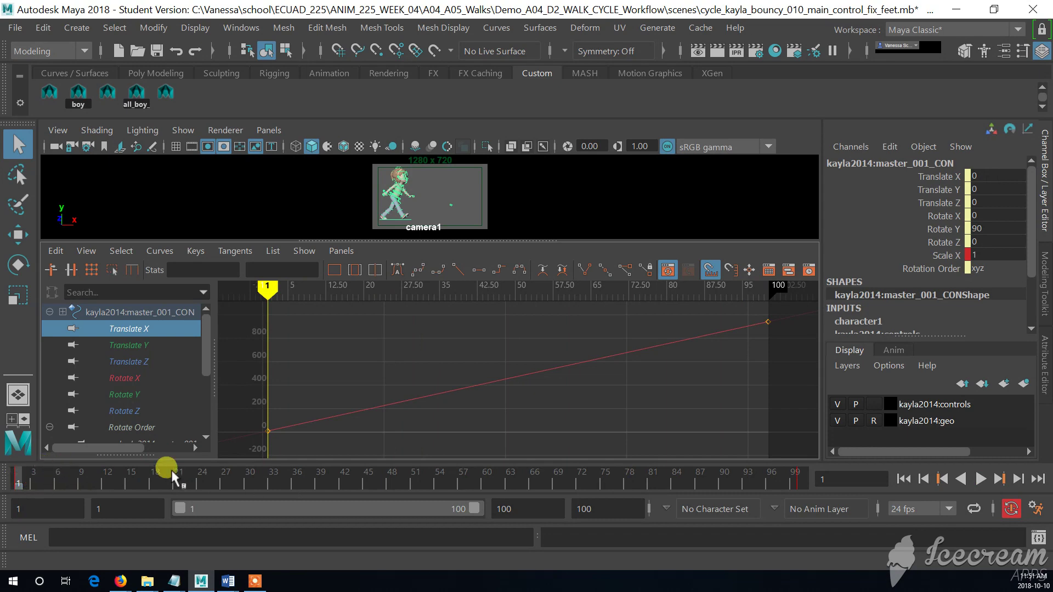
Step: Review the walk across the extended frame range in an enlarged, pulled-back camera view
{"action": "left_click_drag", "start_coordinate": [468, 244], "coordinate": [457, 374]}
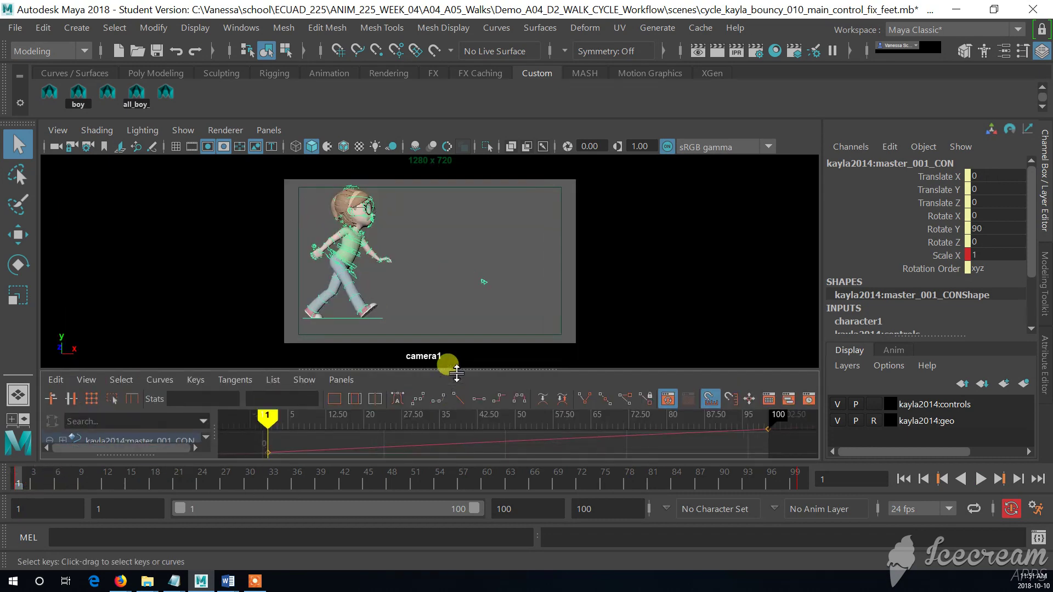
{"action": "right_click_drag", "start_coordinate": [488, 285], "coordinate": [397, 280], "text": "alt"}
{"action": "left_click_drag", "start_coordinate": [72, 478], "coordinate": [17, 487]}
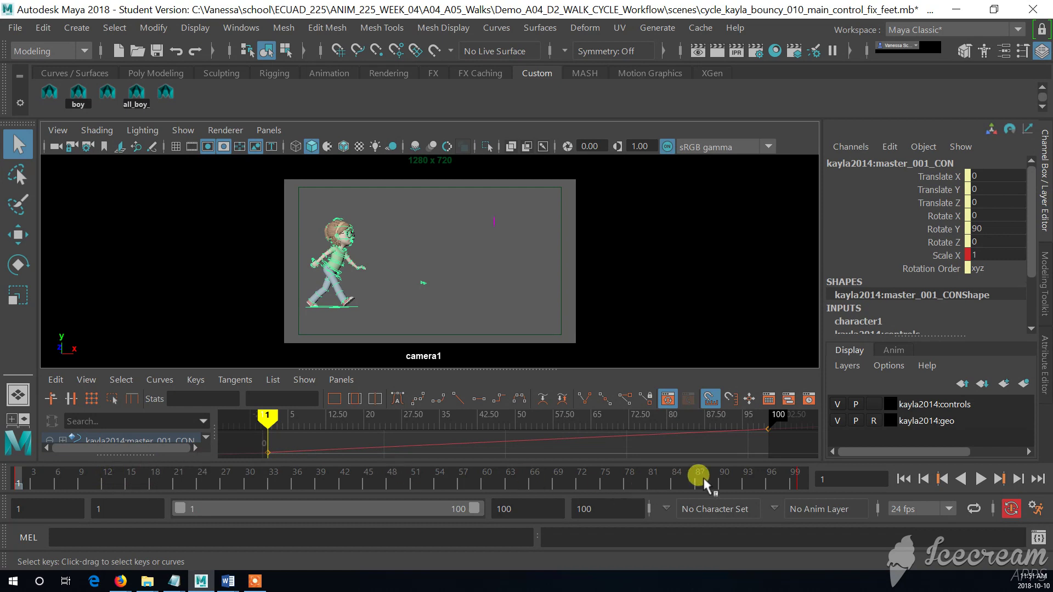
{"action": "left_click_drag", "start_coordinate": [574, 371], "coordinate": [554, 310]}
{"action": "right_click_drag", "start_coordinate": [488, 261], "coordinate": [456, 255], "text": "alt"}
{"action": "key", "text": "alt+v"}
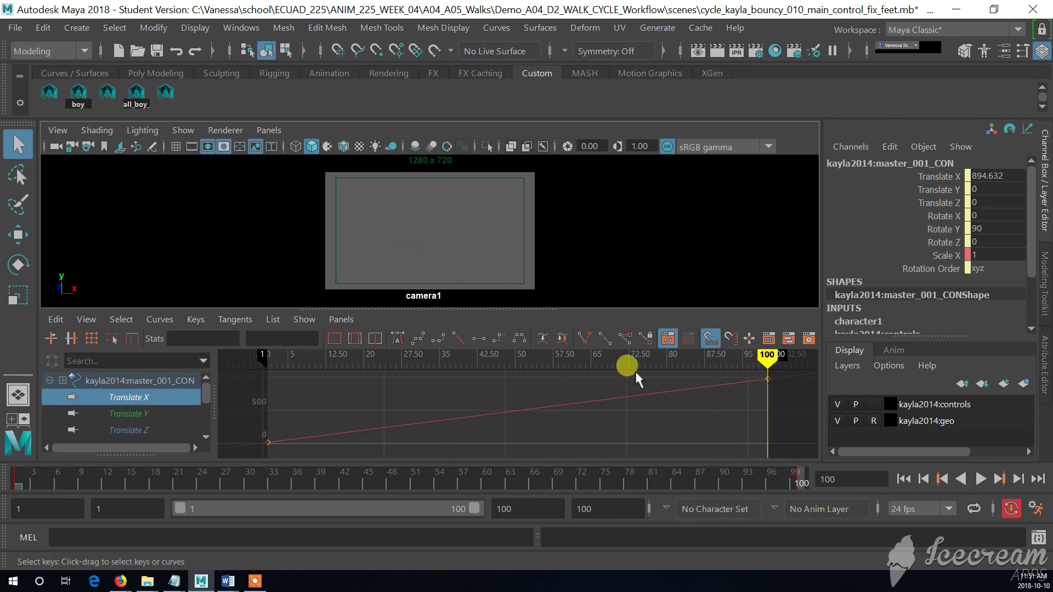
Step: Switch the viewport to the persp camera and frame the character at frame 100
{"action": "middle_click_drag", "start_coordinate": [461, 238], "coordinate": [307, 255], "text": "alt"}
{"action": "right_click_drag", "start_coordinate": [307, 255], "coordinate": [481, 268], "text": "alt"}
{"action": "middle_click_drag", "start_coordinate": [474, 269], "coordinate": [475, 200], "text": "alt"}
{"action": "right_click_drag", "start_coordinate": [477, 210], "coordinate": [490, 206], "text": "alt"}
{"action": "left_click", "coordinate": [274, 135]}
{"action": "mouse_move", "coordinate": [308, 147]}
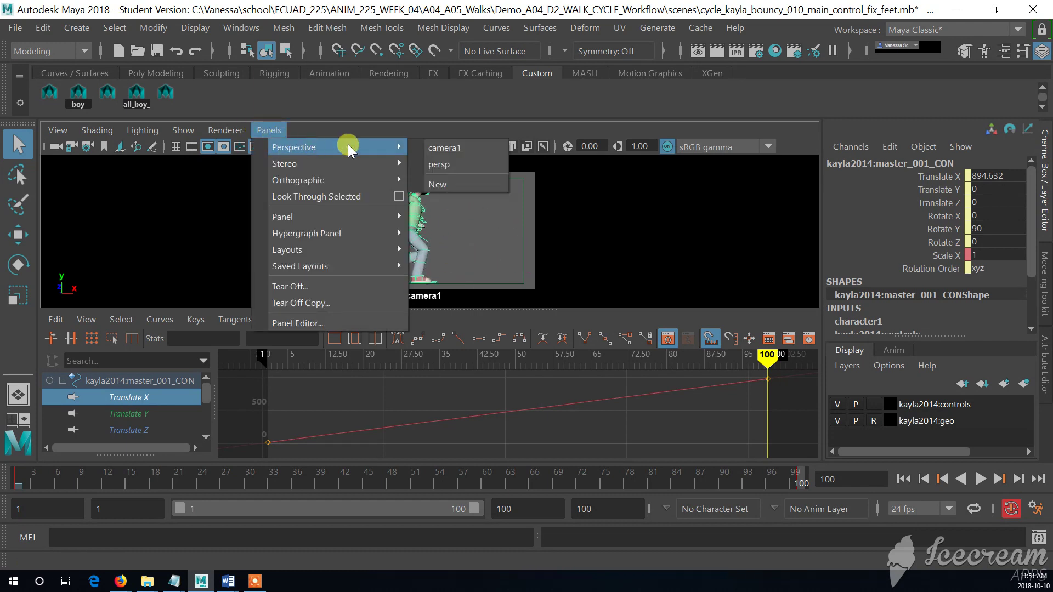
{"action": "left_click", "coordinate": [453, 163]}
{"action": "key", "text": "f"}
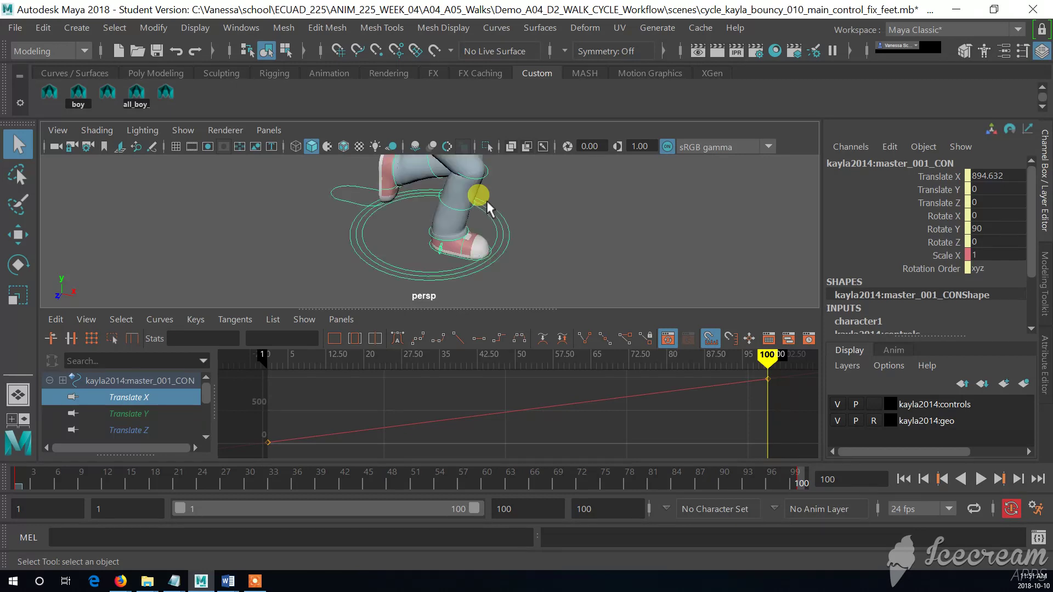
{"action": "left_click_drag", "start_coordinate": [487, 238], "coordinate": [329, 247], "text": "alt"}
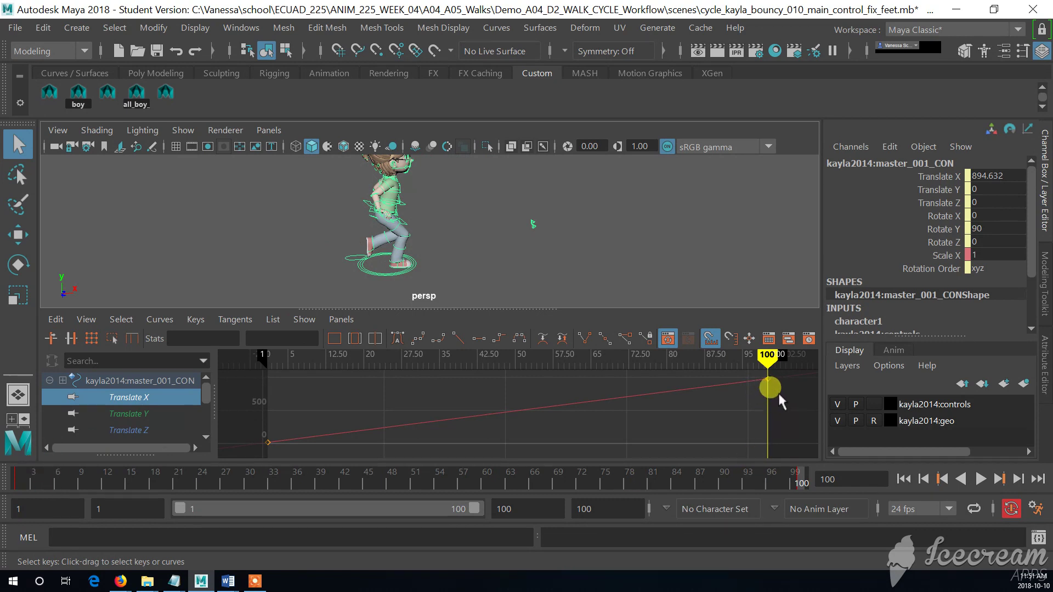
Step: Try lowering the master control's Translate X key at frame 100 to 157.389 and preview the walk
{"action": "left_click_drag", "start_coordinate": [779, 394], "coordinate": [745, 374]}
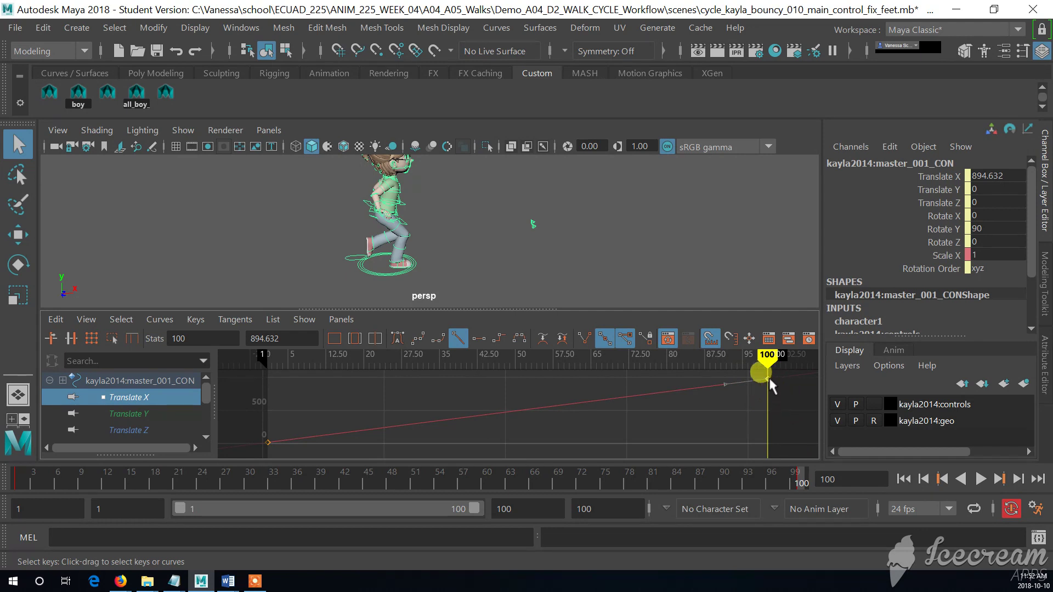
{"action": "left_click_drag", "start_coordinate": [768, 378], "coordinate": [779, 430]}
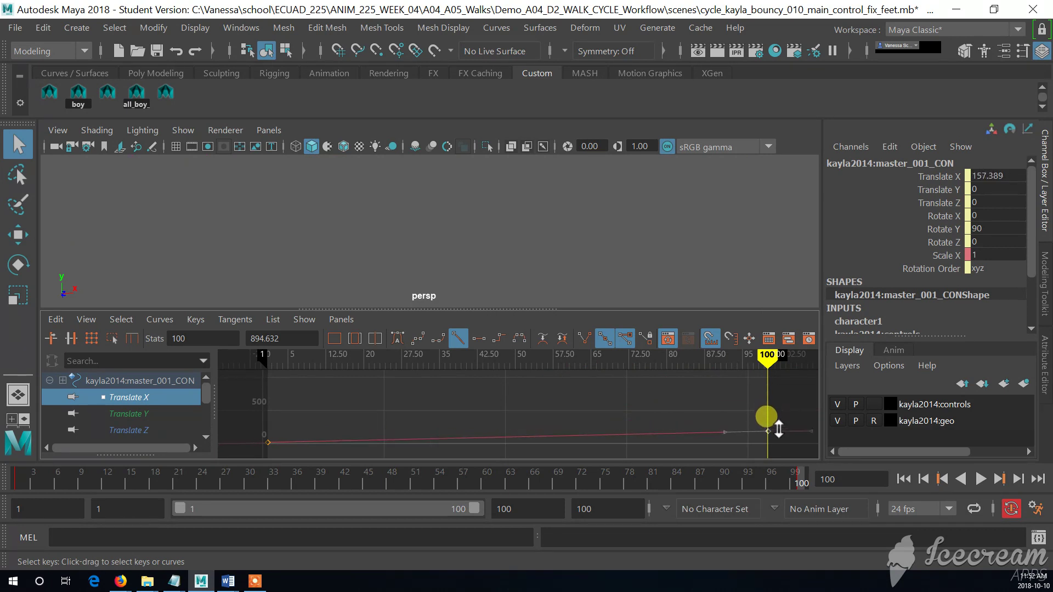
{"action": "left_click", "coordinate": [476, 245]}
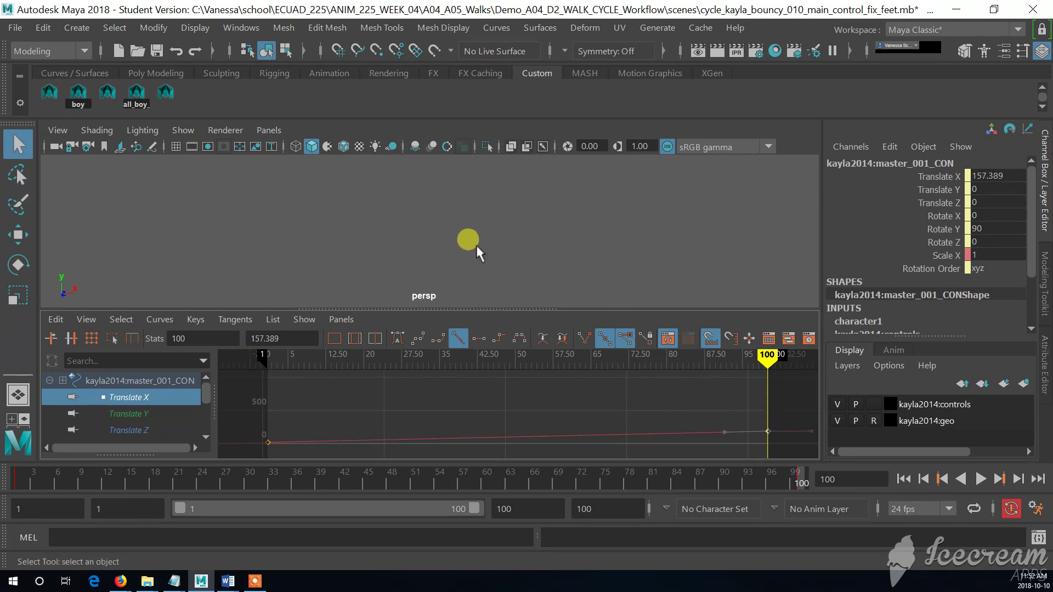
{"action": "right_click_drag", "start_coordinate": [663, 240], "coordinate": [311, 256], "text": "alt"}
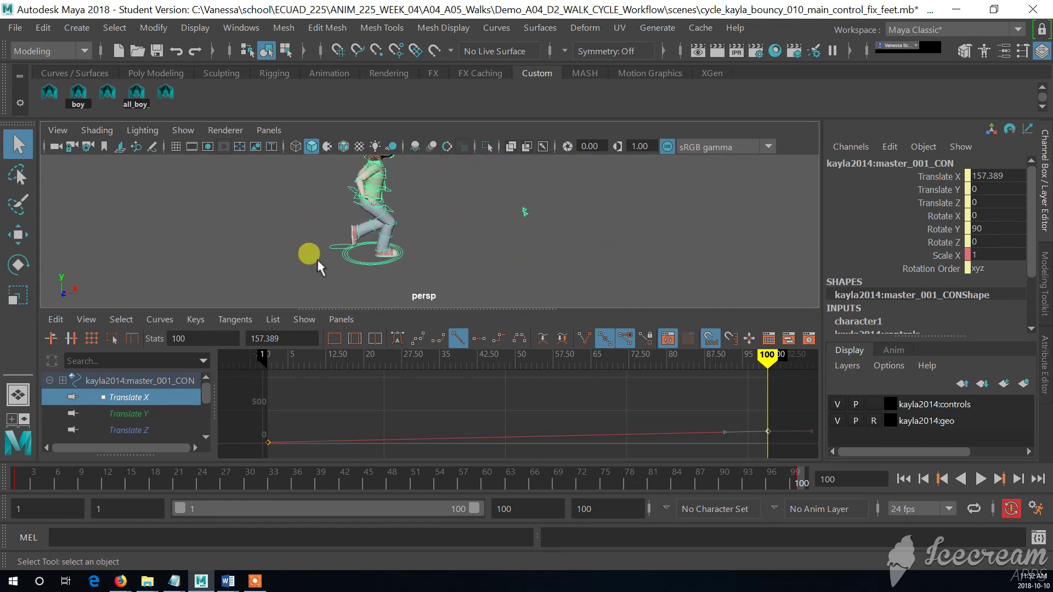
{"action": "key", "text": "alt+v"}
{"action": "left_click_drag", "start_coordinate": [64, 480], "coordinate": [2, 466]}
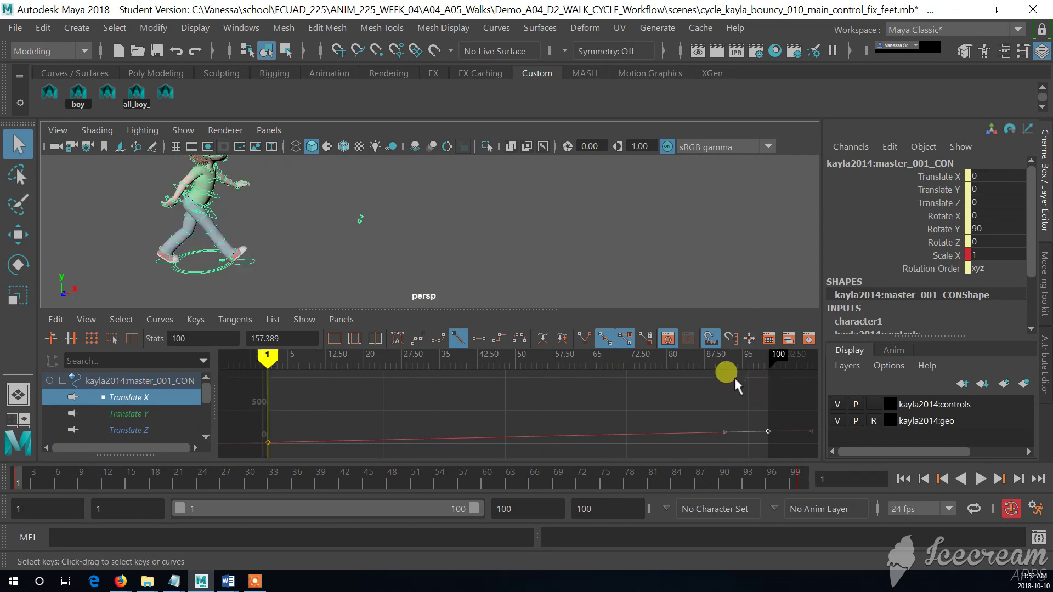
{"action": "key", "text": "period"}
{"action": "key", "text": "ctrl+z"}
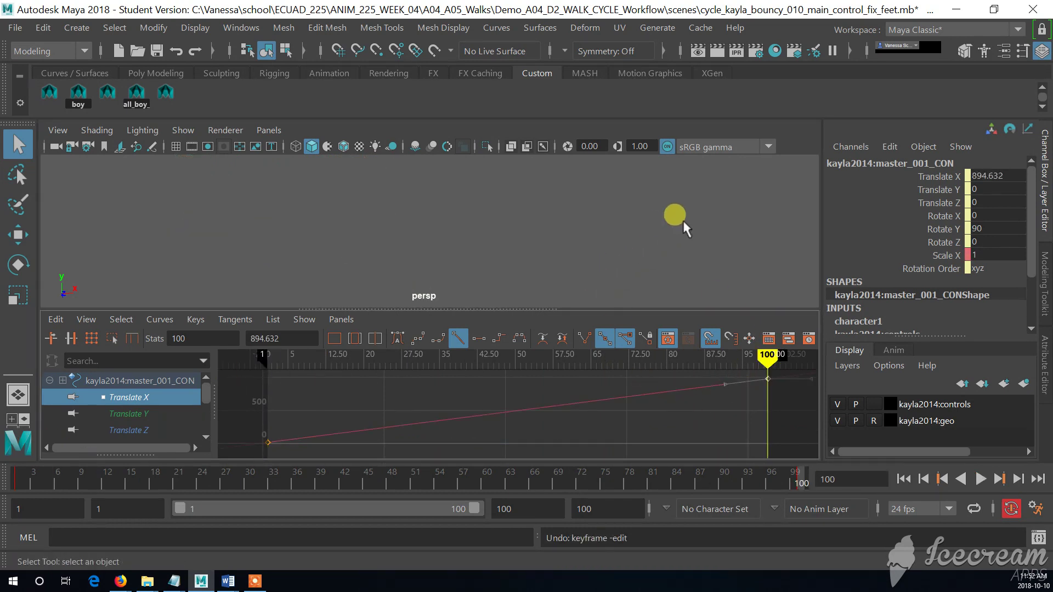
Step: Scrub through the walk in a wide side perspective view to examine the forward travel, stopping at frame 15
{"action": "right_click_drag", "start_coordinate": [682, 221], "coordinate": [297, 222], "text": "alt"}
{"action": "left_click_drag", "start_coordinate": [473, 233], "coordinate": [555, 237], "text": "alt"}
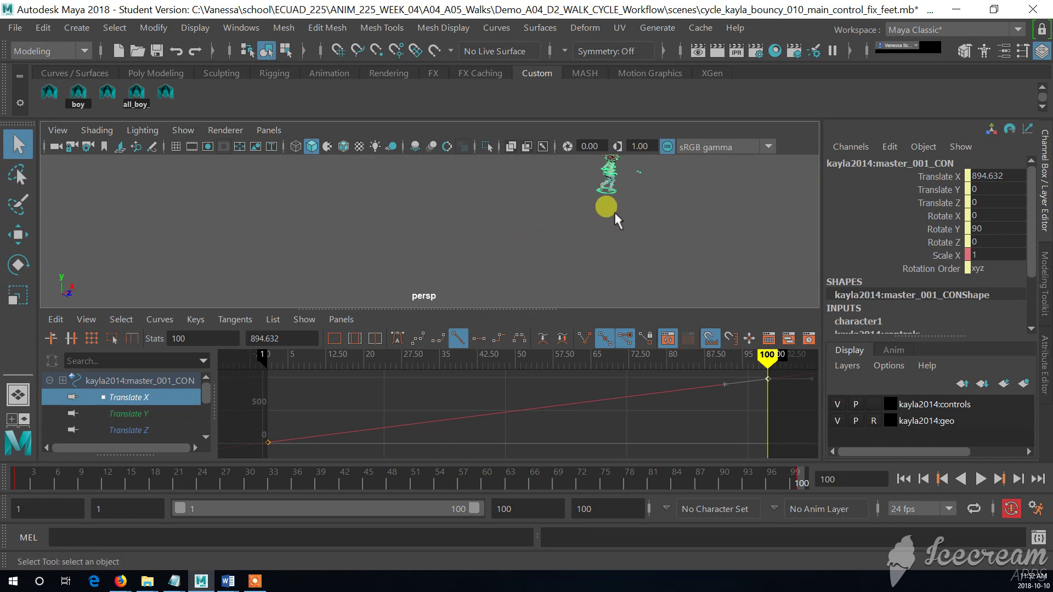
{"action": "left_click_drag", "start_coordinate": [615, 216], "coordinate": [404, 227], "text": "alt"}
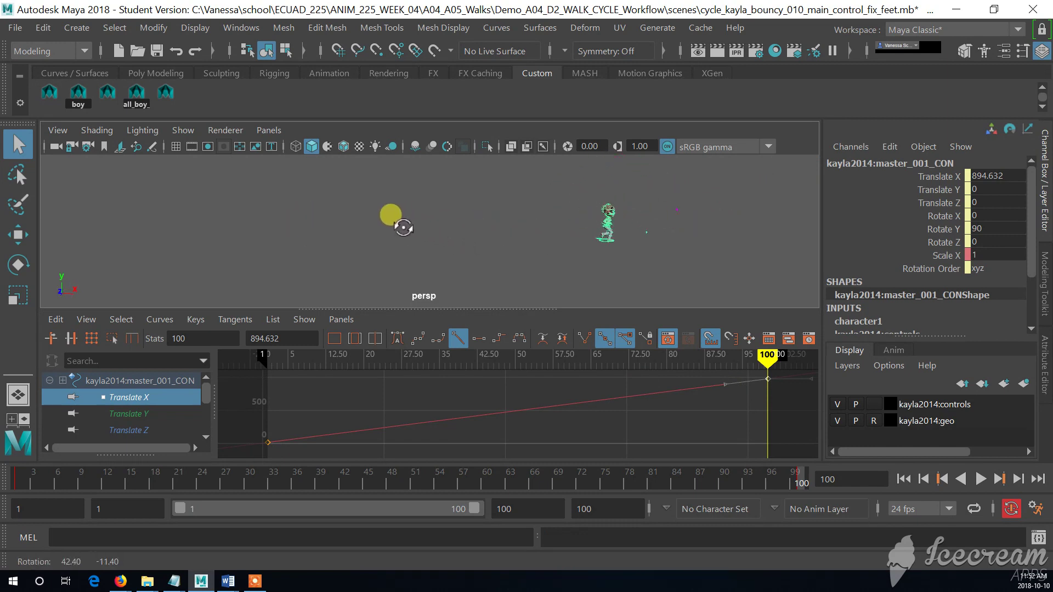
{"action": "right_click_drag", "start_coordinate": [404, 227], "coordinate": [717, 224], "text": "alt"}
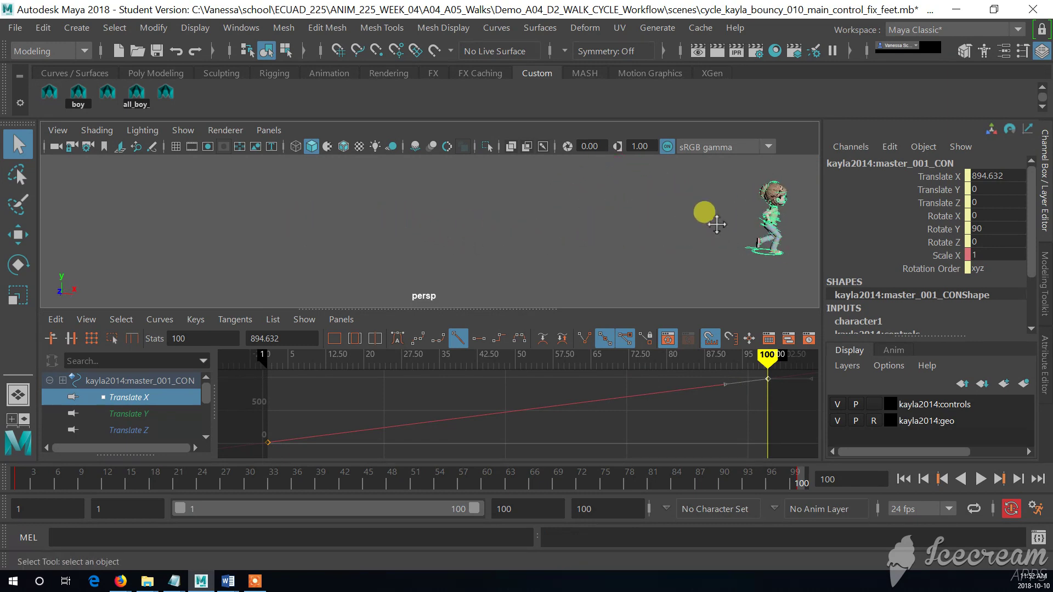
{"action": "middle_click_drag", "start_coordinate": [716, 224], "coordinate": [740, 236], "text": "alt"}
{"action": "left_click", "coordinate": [431, 456]}
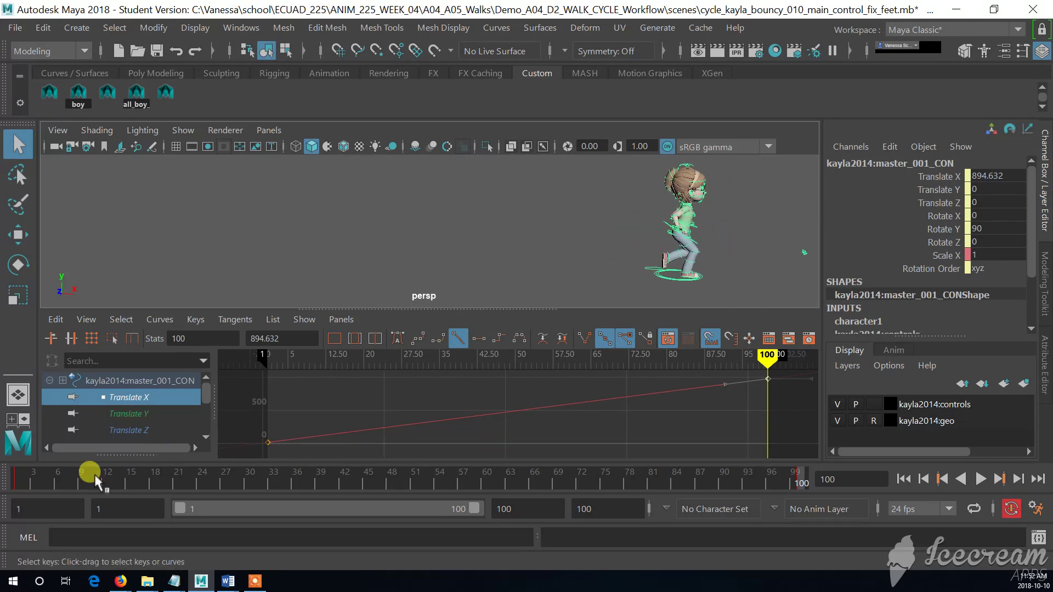
{"action": "left_click_drag", "start_coordinate": [60, 475], "coordinate": [24, 475]}
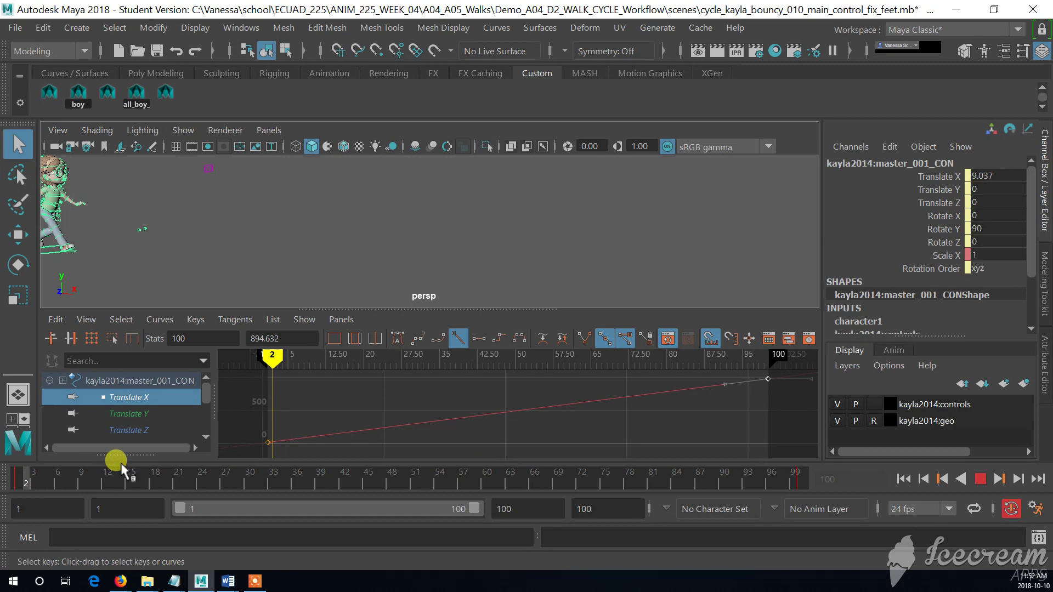
{"action": "left_click_drag", "start_coordinate": [121, 463], "coordinate": [524, 479]}
{"action": "left_click_drag", "start_coordinate": [542, 475], "coordinate": [130, 409]}
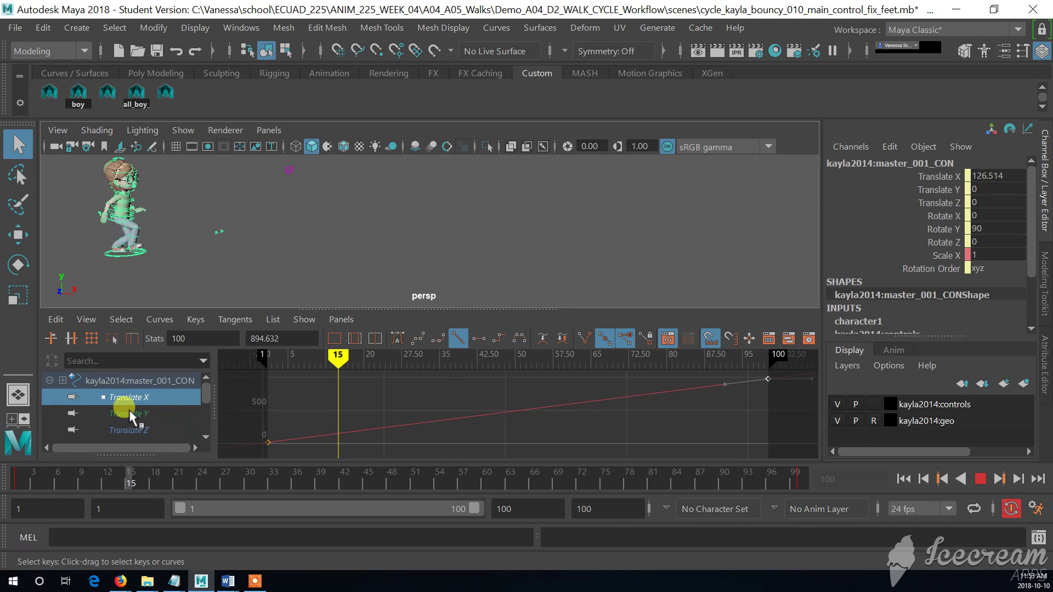
{"action": "left_click_drag", "start_coordinate": [129, 409], "coordinate": [129, 409]}
Step: Select the Translate X keys at frames 1 and 100 and examine the curve's Pre Infinity options, including Cycle with Offset
{"action": "right_click_drag", "start_coordinate": [506, 395], "coordinate": [473, 390], "text": "alt"}
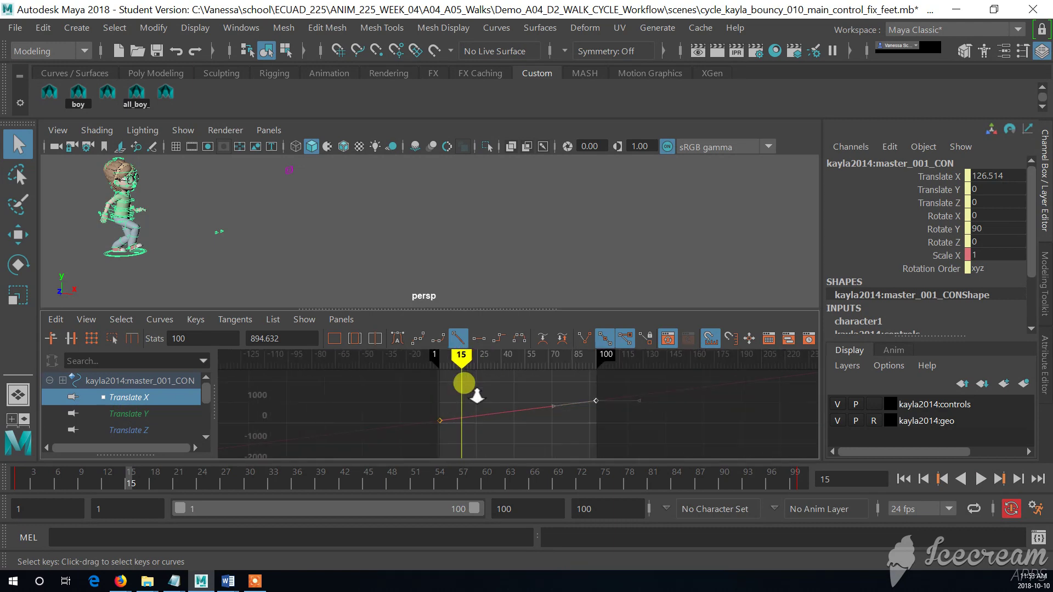
{"action": "left_click", "coordinate": [411, 391]}
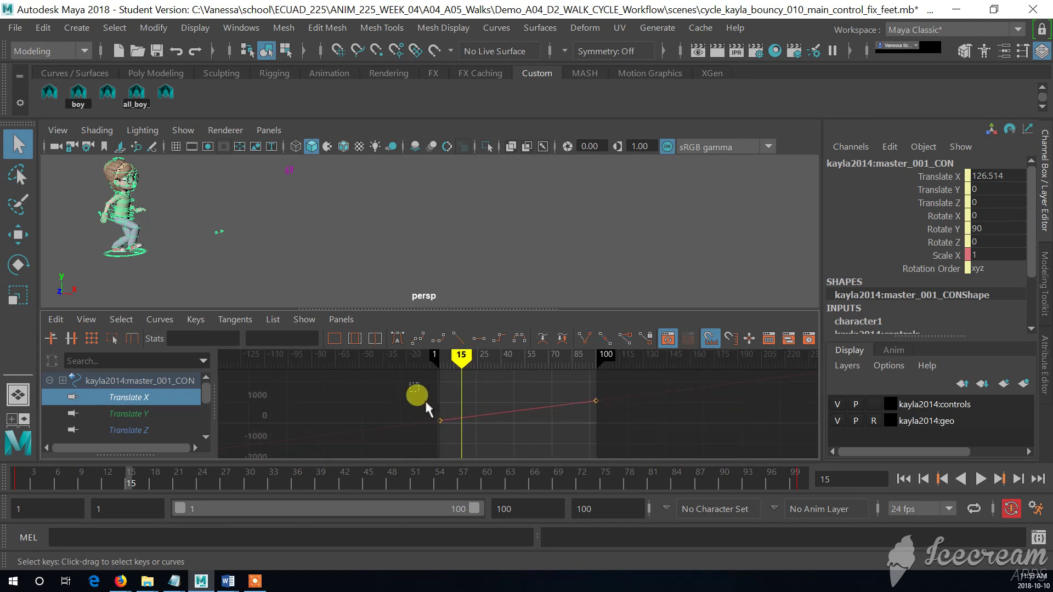
{"action": "left_click_drag", "start_coordinate": [424, 400], "coordinate": [626, 439]}
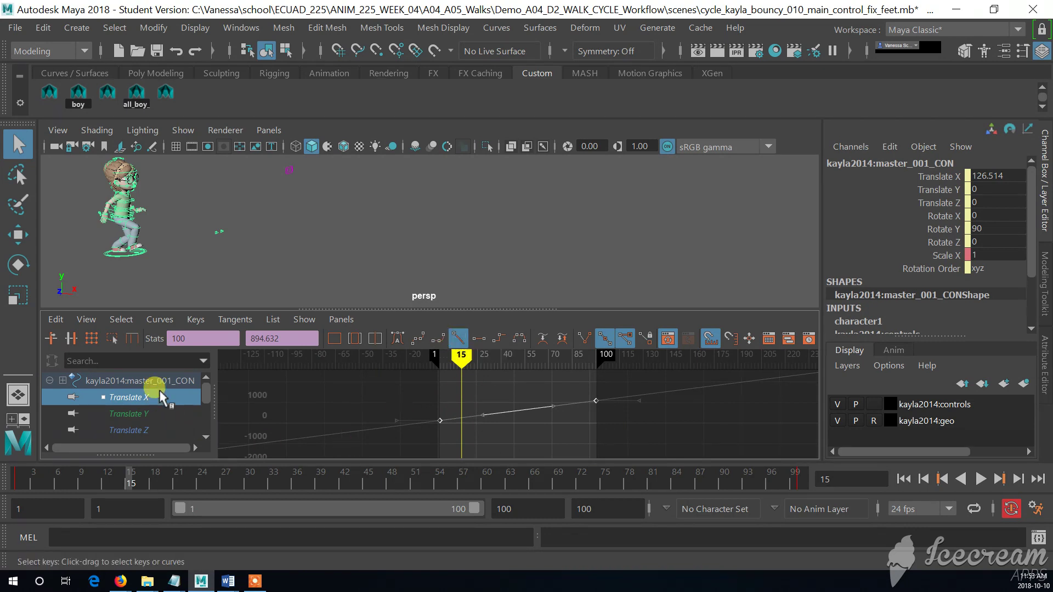
{"action": "left_click", "coordinate": [159, 320]}
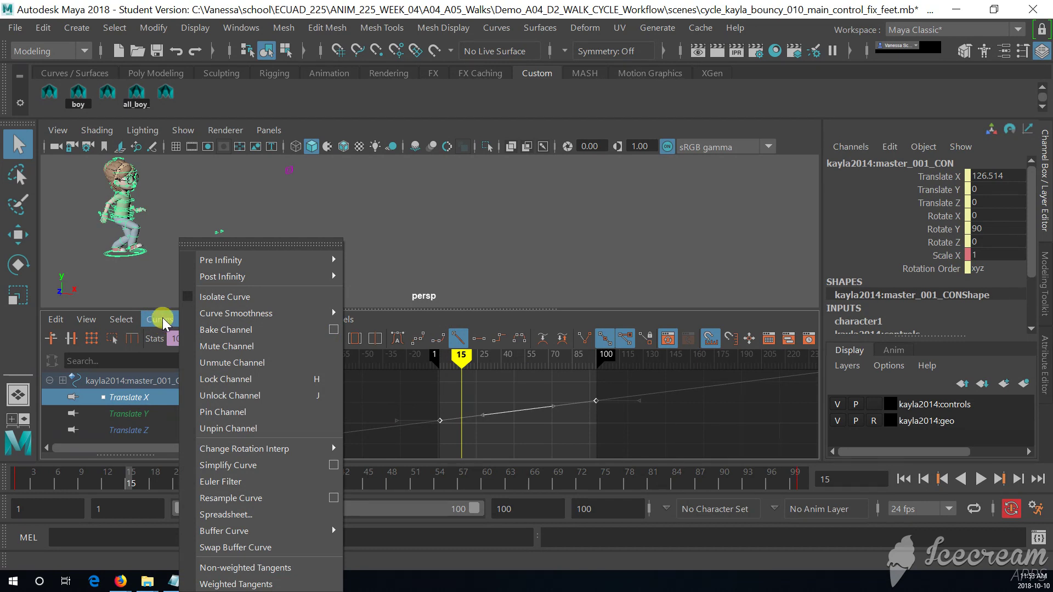
{"action": "mouse_move", "coordinate": [218, 261]}
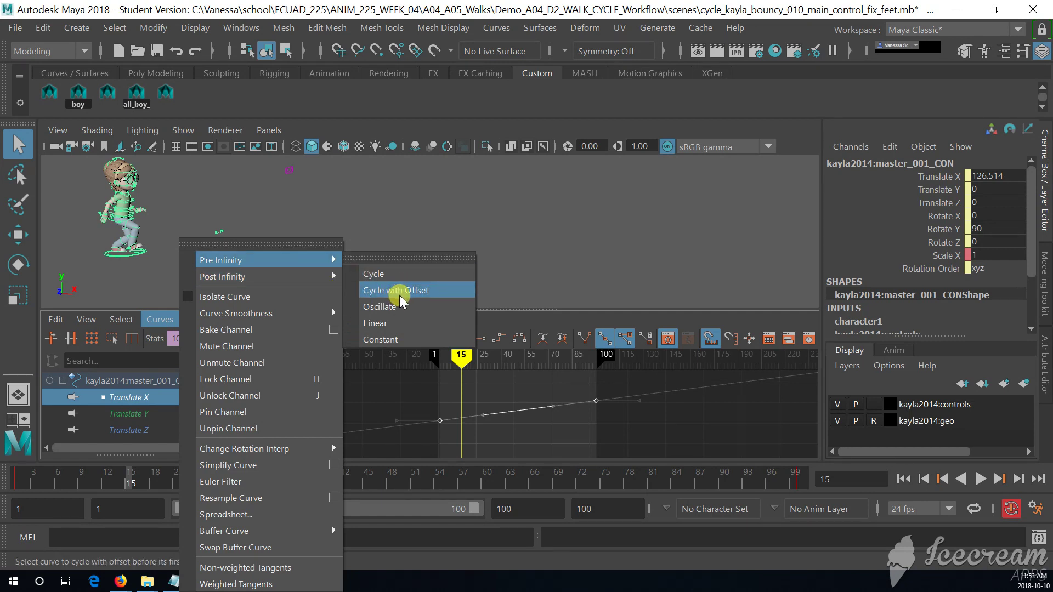
{"action": "left_click", "coordinate": [630, 417]}
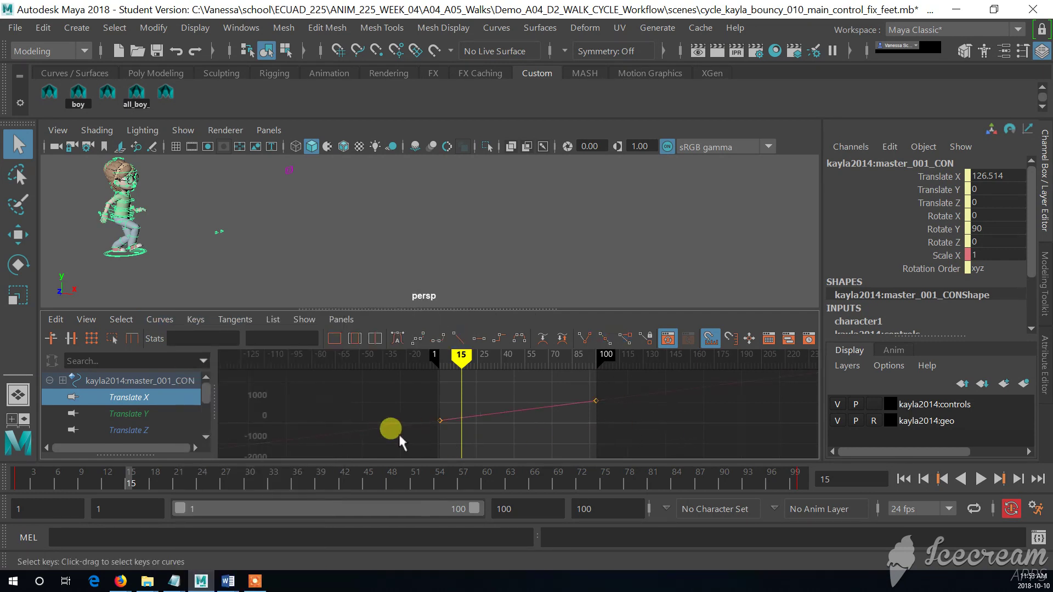